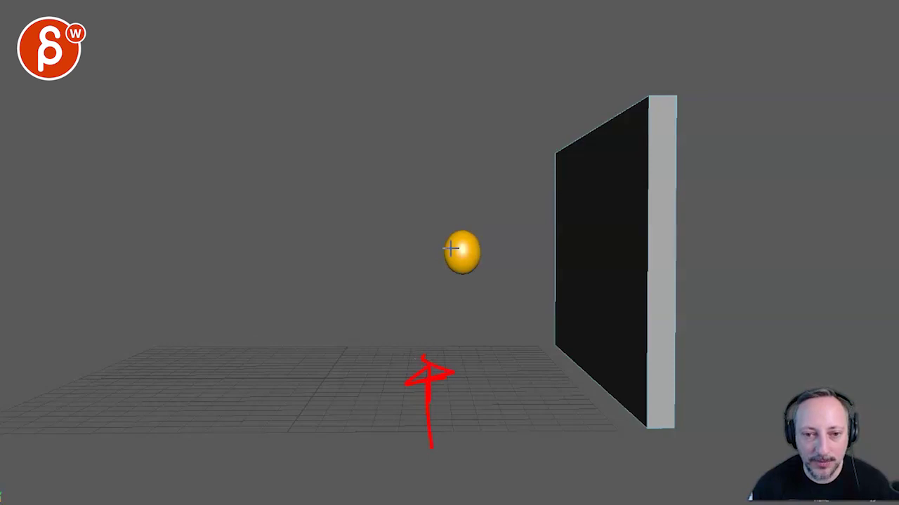
- Erase the earlier marks, then trace the ball's drop path to its floor landing in red
left_click_drag(450, 247, 457, 332)
key("Escape")
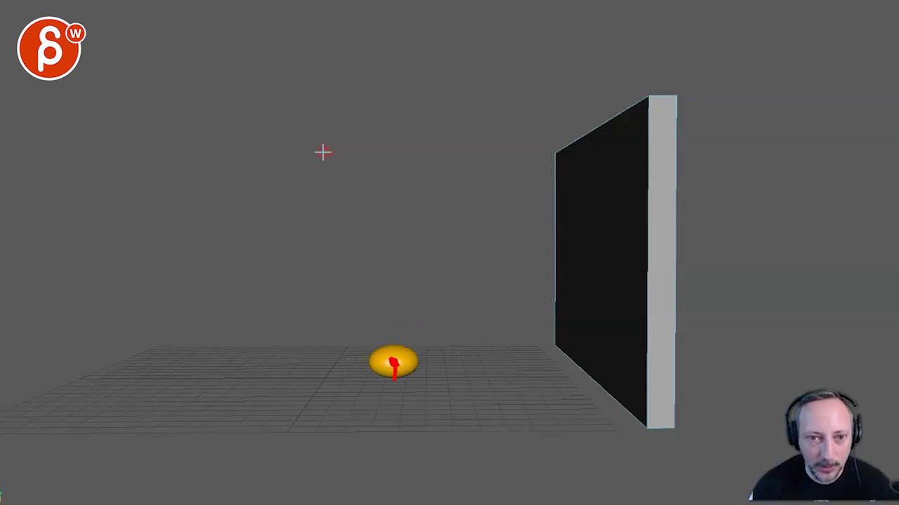
mouse_move(349, 178)
left_mouse_down()
mouse_move(368, 220)
mouse_move(372, 274)
mouse_move(393, 360)
left_mouse_up()
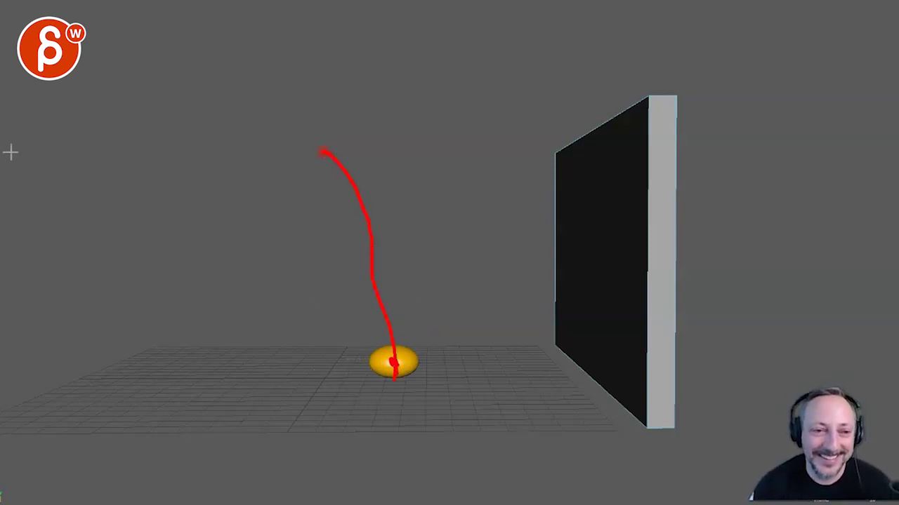
mouse_move(325, 152)
left_mouse_down()
mouse_move(357, 202)
mouse_move(398, 362)
left_mouse_up()
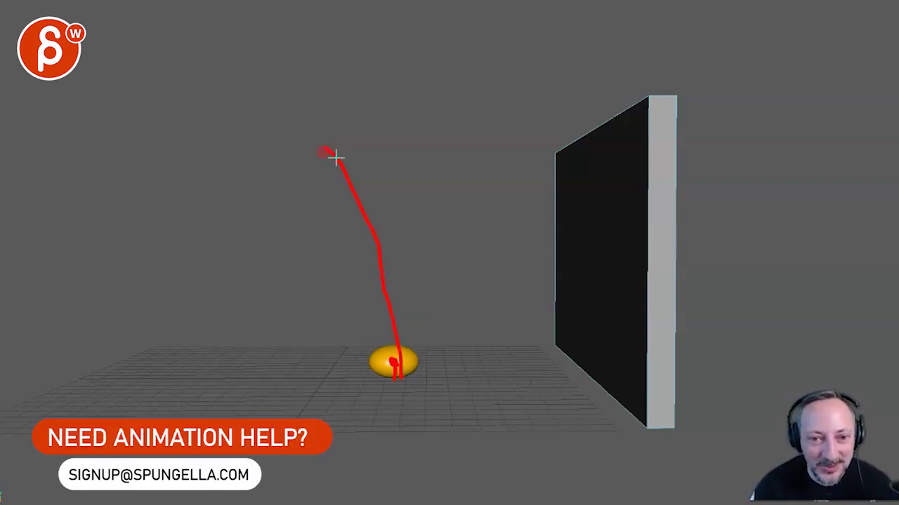
mouse_move(321, 155)
left_mouse_down()
mouse_move(346, 172)
mouse_move(391, 364)
left_mouse_up()
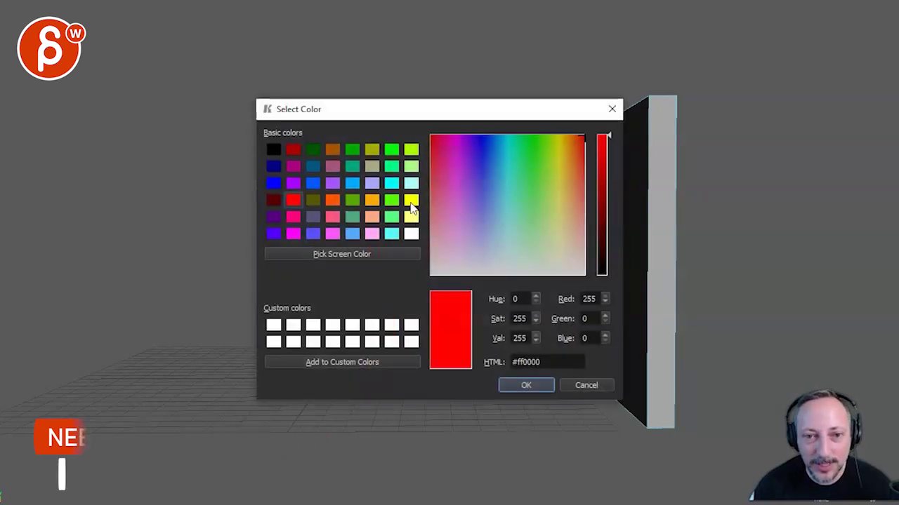
- Switch the pen to yellow-green, circle the ball, then sketch its vertical stretch and later-arc shapes
left_click(410, 151)
left_click(531, 384)
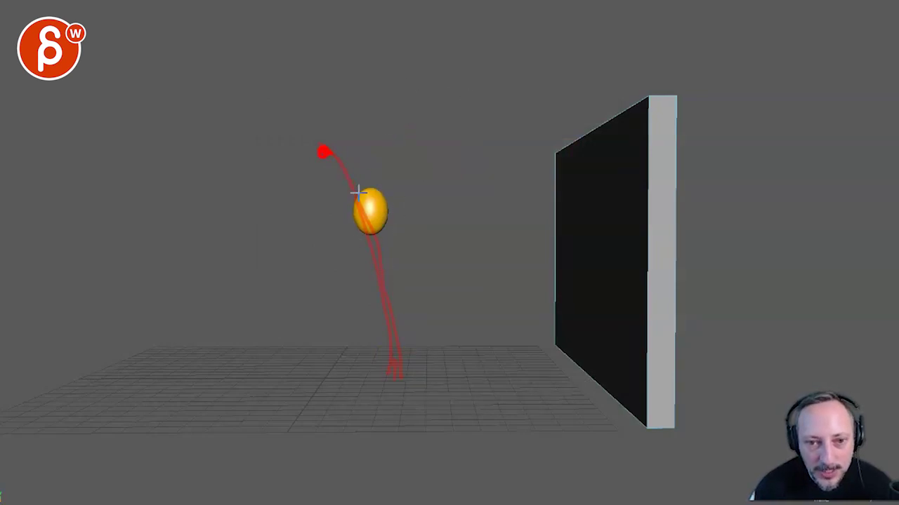
mouse_move(358, 192)
left_mouse_down()
mouse_move(360, 244)
mouse_move(355, 199)
mouse_move(346, 202)
mouse_move(349, 218)
mouse_move(377, 228)
left_mouse_up()
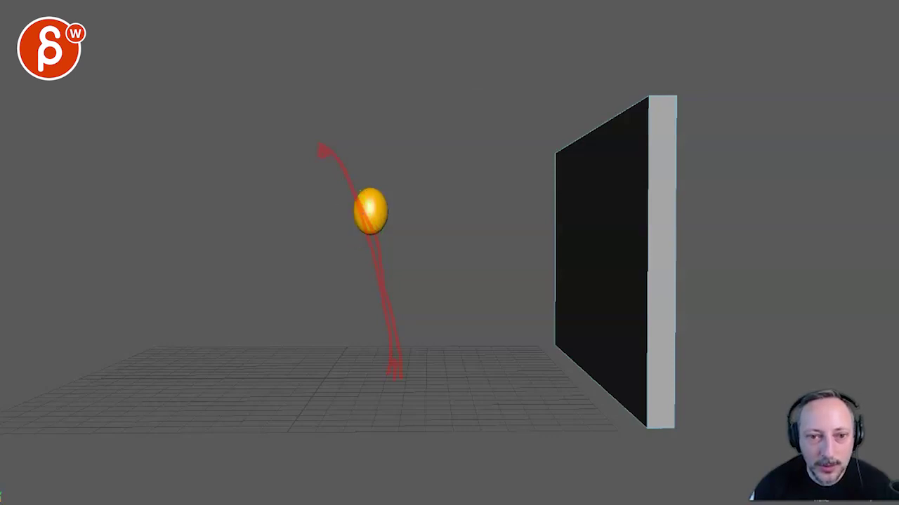
left_click_drag(368, 213, 356, 260)
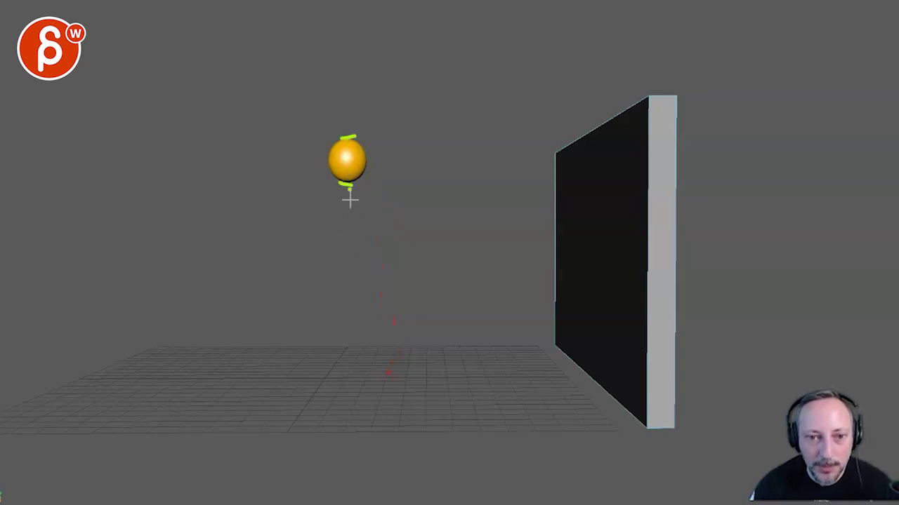
left_click_drag(350, 201, 353, 241)
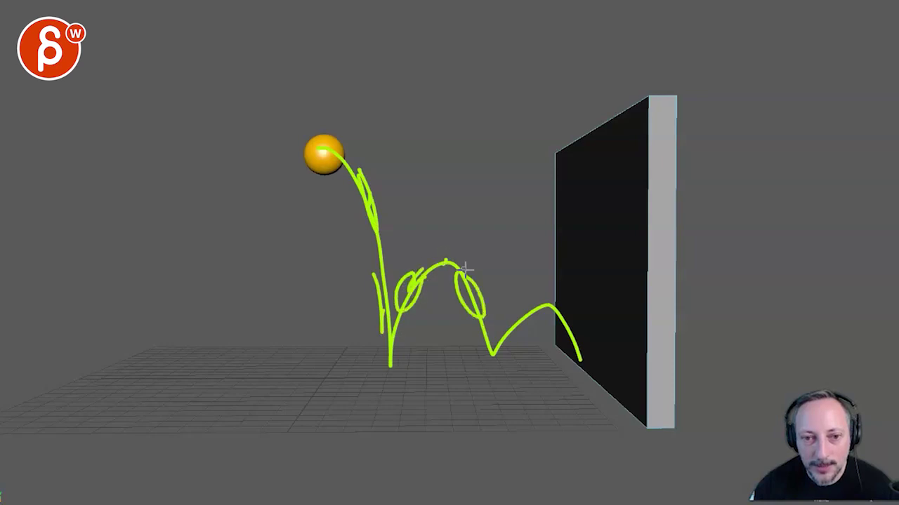
mouse_move(507, 330)
left_mouse_down()
mouse_move(540, 307)
mouse_move(565, 315)
mouse_move(523, 312)
mouse_move(554, 329)
left_mouse_up()
- Clear all strokes, then sketch brief notes on the ball's rotation, rise and stretch toward the floor
key("Escape")
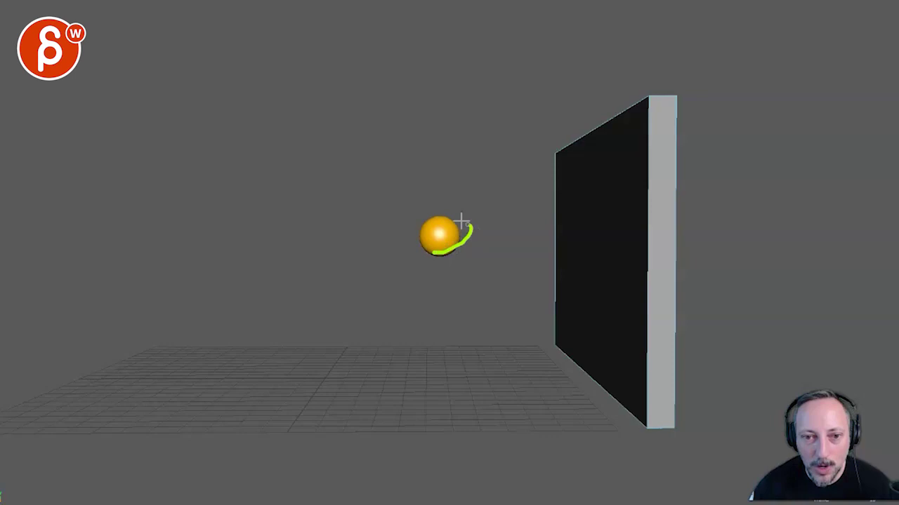
left_click_drag(462, 222, 424, 239)
left_click_drag(419, 280, 439, 235)
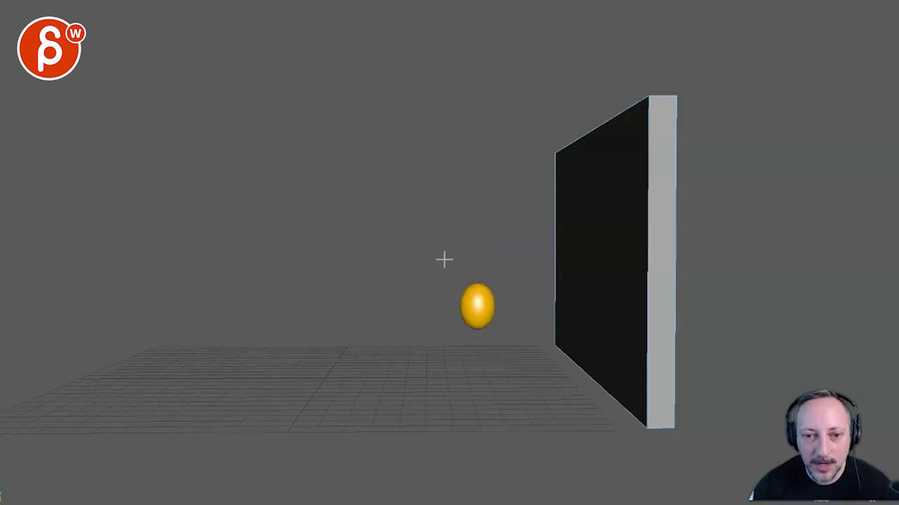
left_click_drag(418, 285, 438, 237)
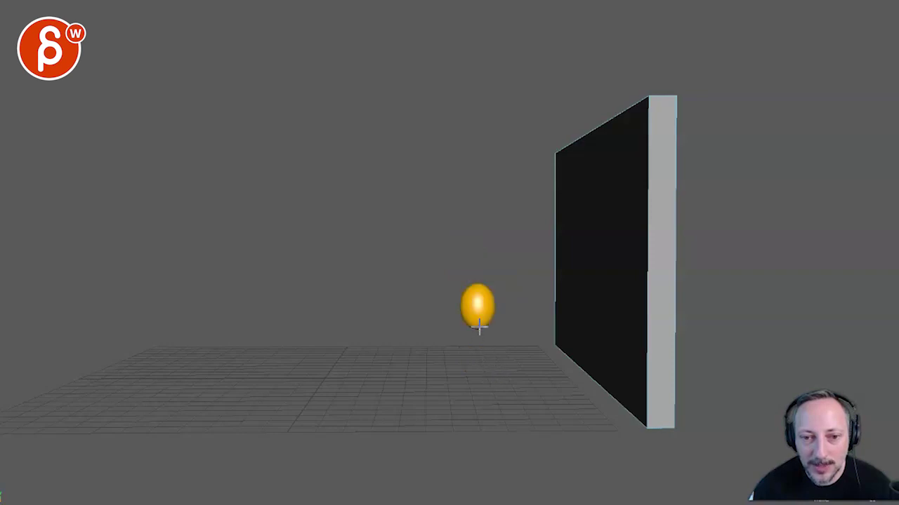
left_click_drag(483, 338, 489, 379)
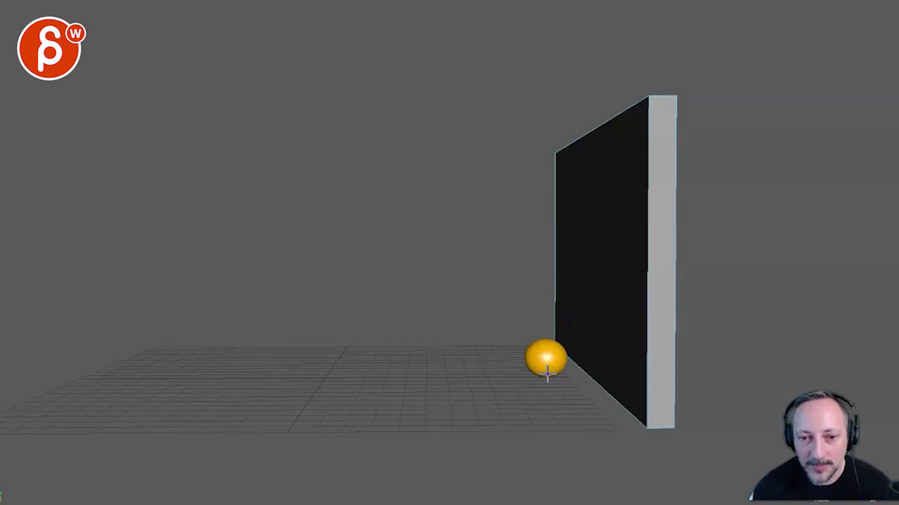
mouse_move(454, 369)
left_mouse_down()
mouse_move(406, 372)
mouse_move(363, 337)
left_mouse_up()
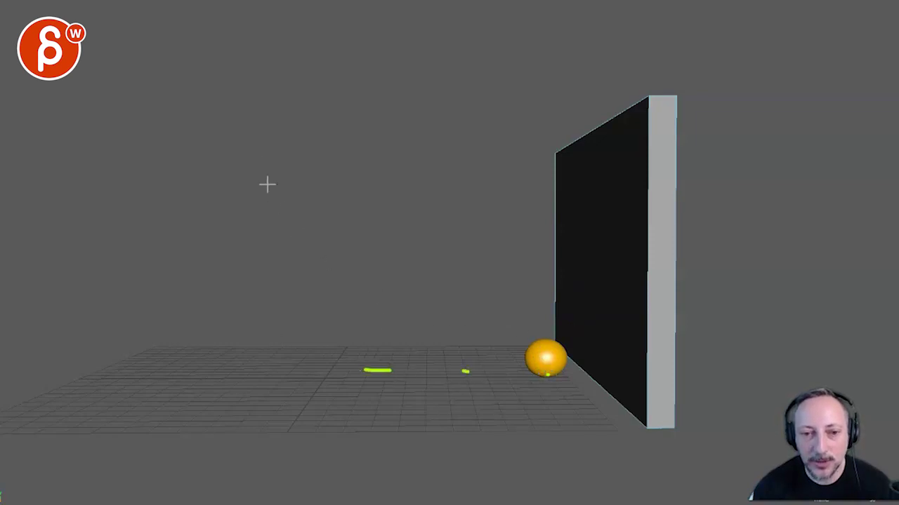
mouse_move(262, 141)
left_mouse_down()
mouse_move(360, 367)
mouse_move(555, 377)
left_mouse_up()
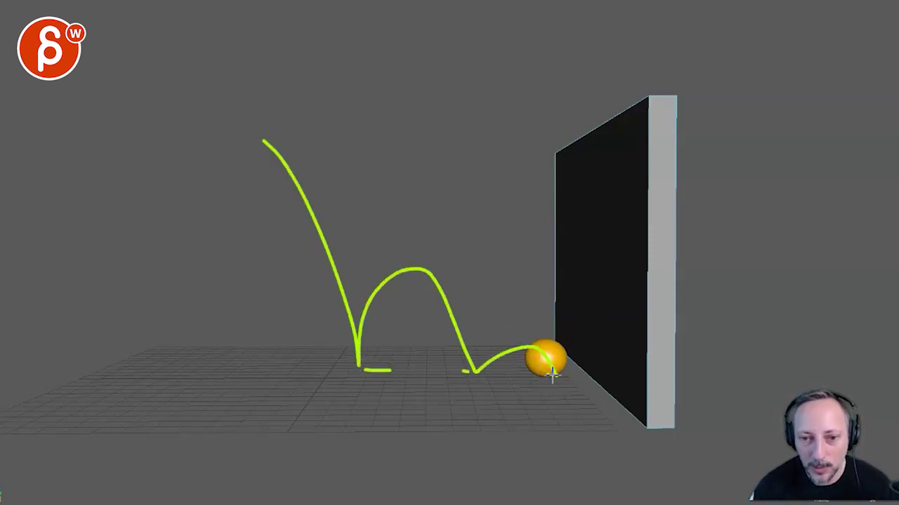
key("Escape")
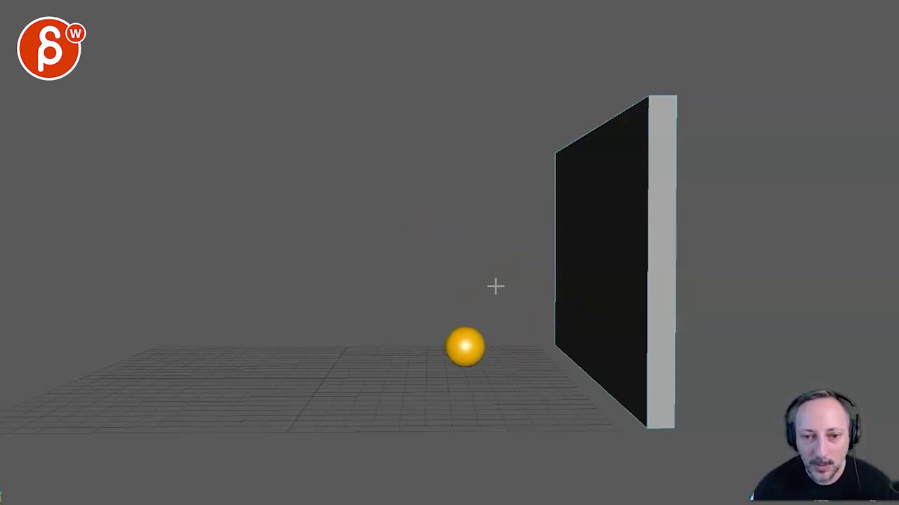
mouse_move(367, 173)
left_mouse_down()
mouse_move(497, 314)
mouse_move(564, 353)
mouse_move(592, 332)
mouse_move(567, 356)
mouse_move(564, 368)
mouse_move(594, 340)
mouse_move(573, 375)
left_mouse_up()
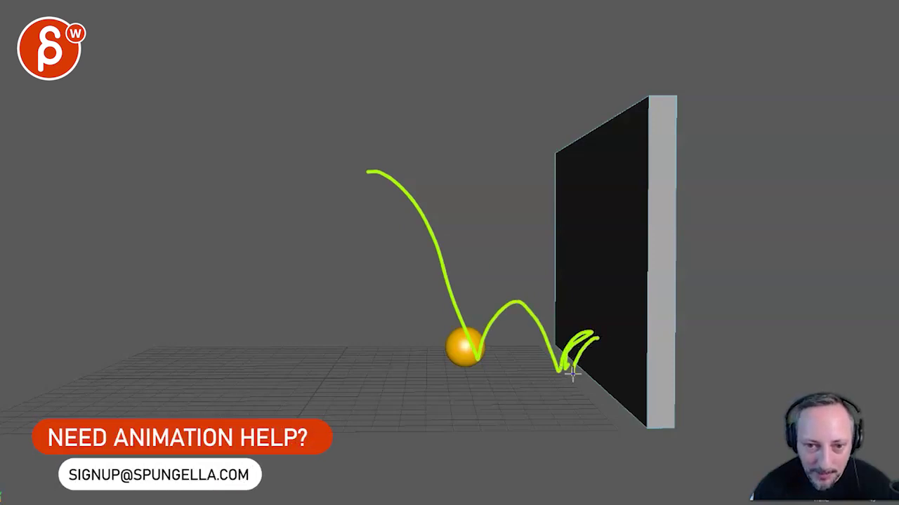
key("Escape")
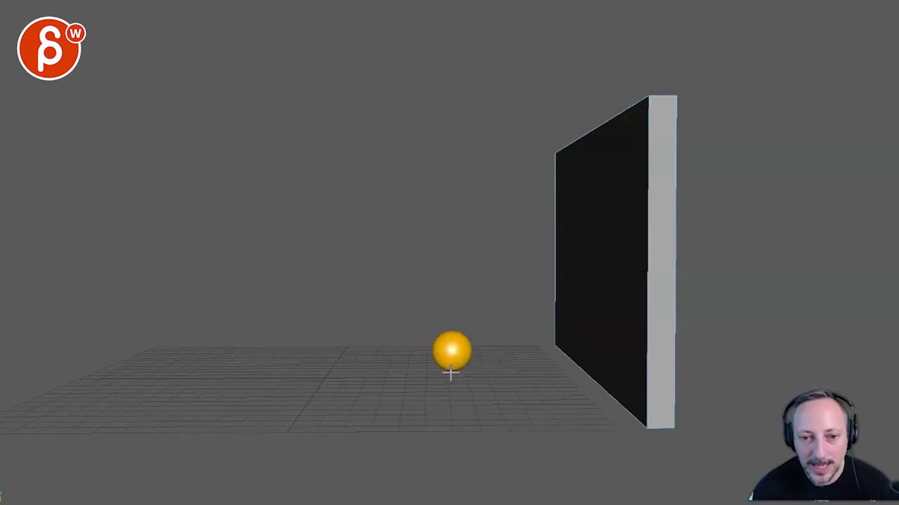
mouse_move(615, 273)
left_mouse_down()
mouse_move(548, 367)
mouse_move(400, 378)
left_mouse_up()
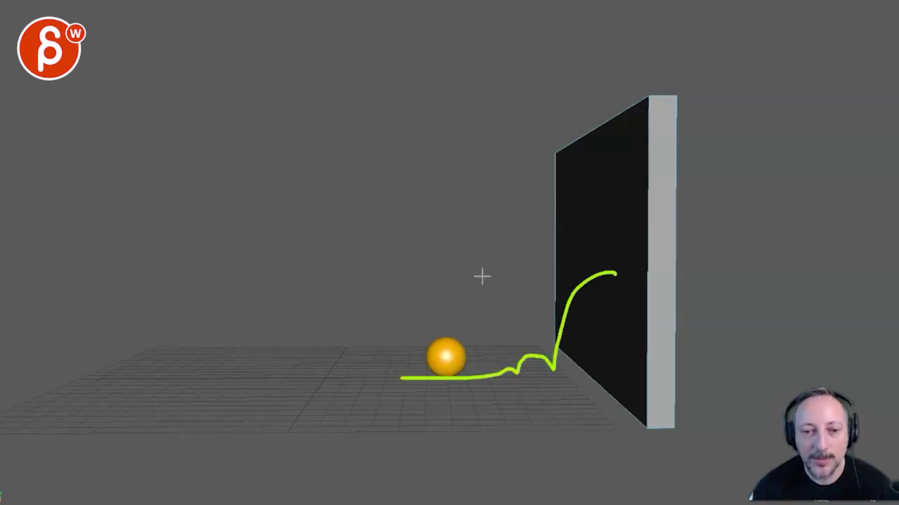
mouse_move(511, 244)
left_mouse_down()
mouse_move(371, 355)
mouse_move(254, 367)
left_mouse_up()
key("Escape")
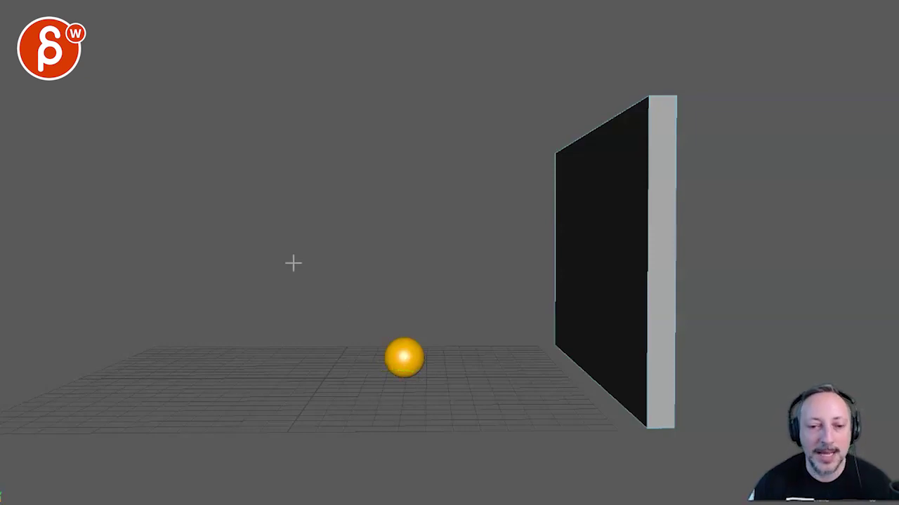
left_click_drag(225, 92, 241, 421)
left_click_drag(169, 306, 704, 294)
mouse_move(276, 81)
left_mouse_down()
mouse_move(327, 161)
mouse_move(398, 219)
mouse_move(471, 244)
mouse_move(688, 256)
left_mouse_up()
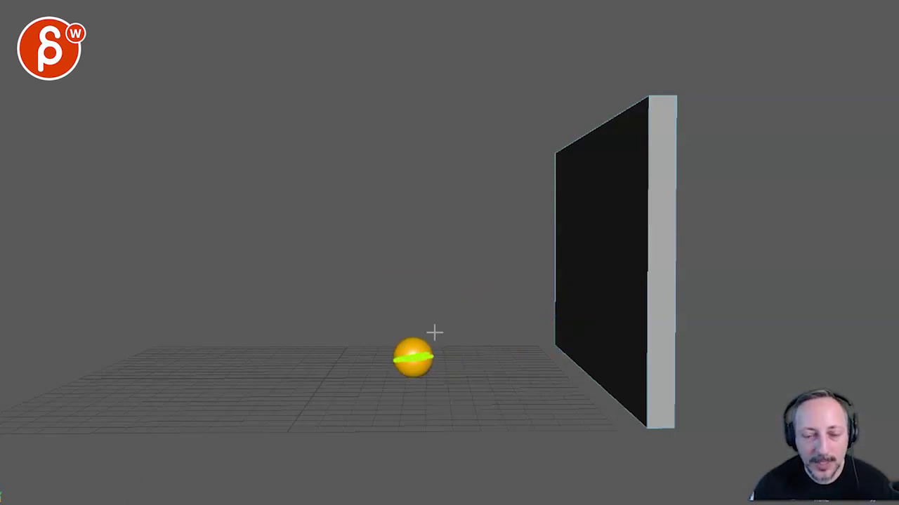
mouse_move(237, 150)
left_mouse_down()
mouse_move(342, 279)
mouse_move(446, 281)
mouse_move(526, 342)
left_mouse_up()
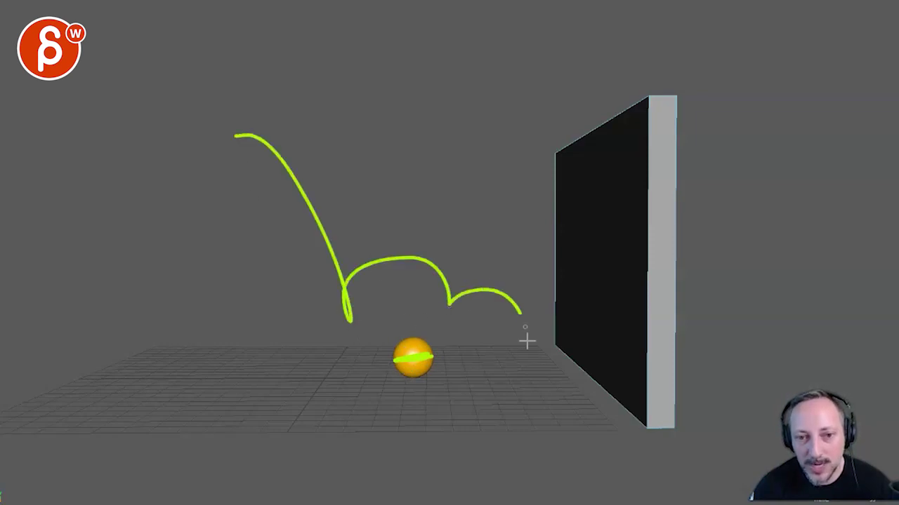
mouse_move(325, 203)
left_mouse_down()
mouse_move(468, 217)
mouse_move(586, 316)
mouse_move(469, 332)
mouse_move(397, 359)
left_mouse_up()
left_click_drag(465, 361, 333, 377)
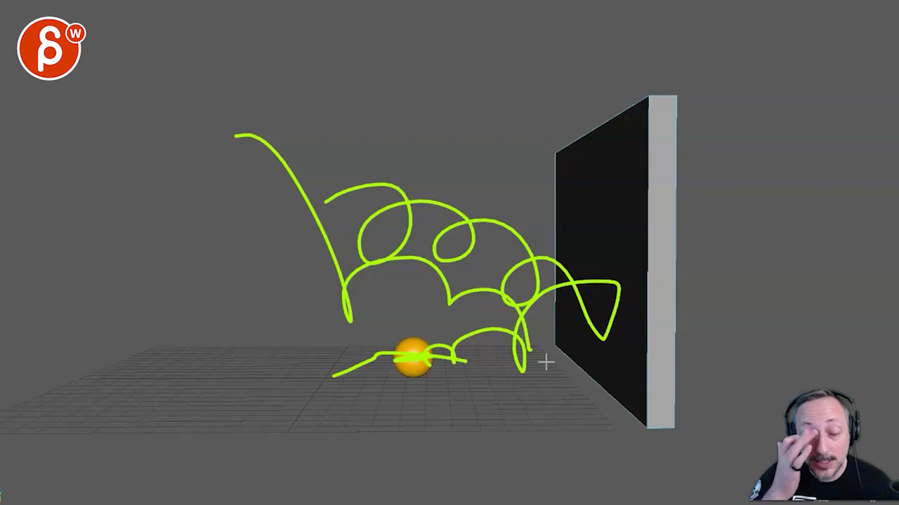
left_click_drag(518, 419, 310, 415)
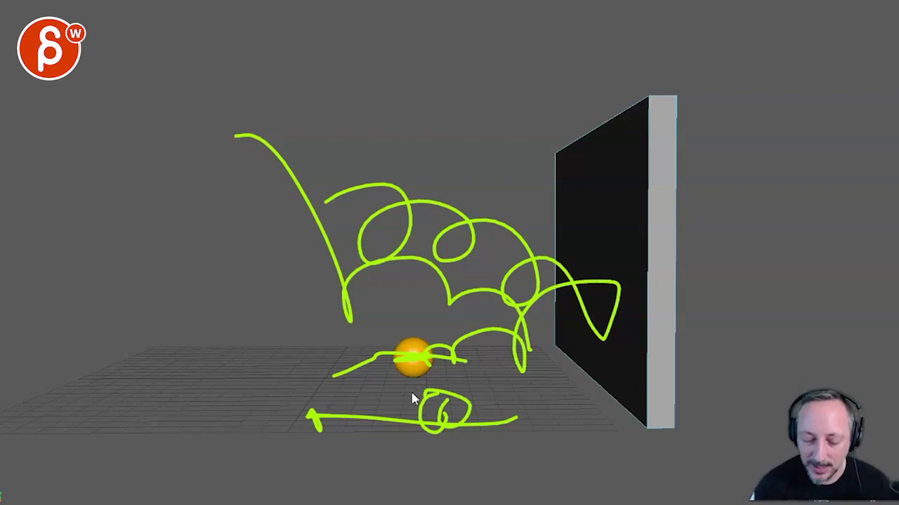
key("e")
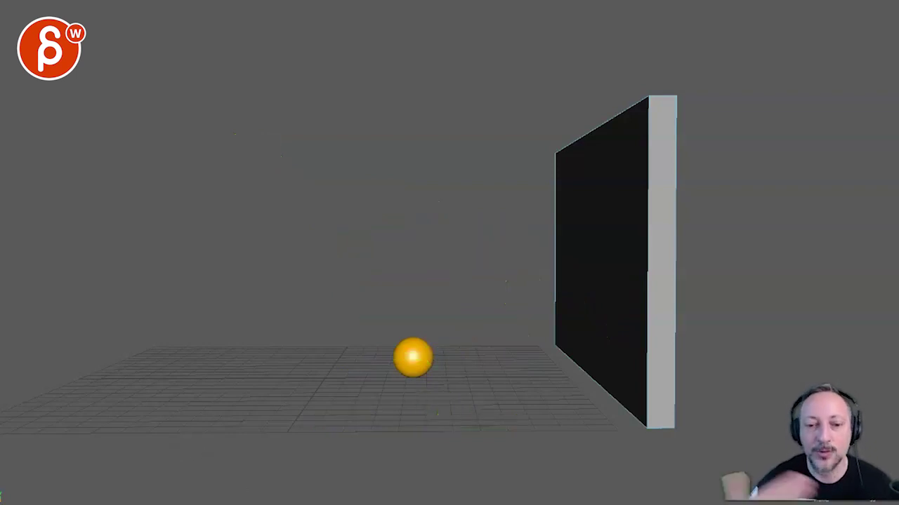